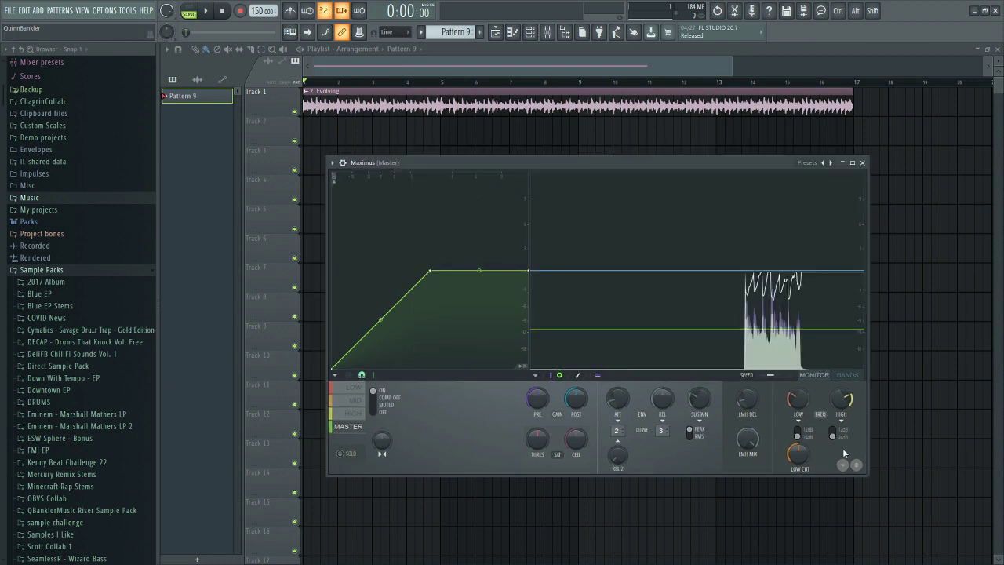
Move the Maximus (Master) window slightly left over the playlist
{"action": "left_click_drag", "start_coordinate": [585, 161], "coordinate": [570, 159]}
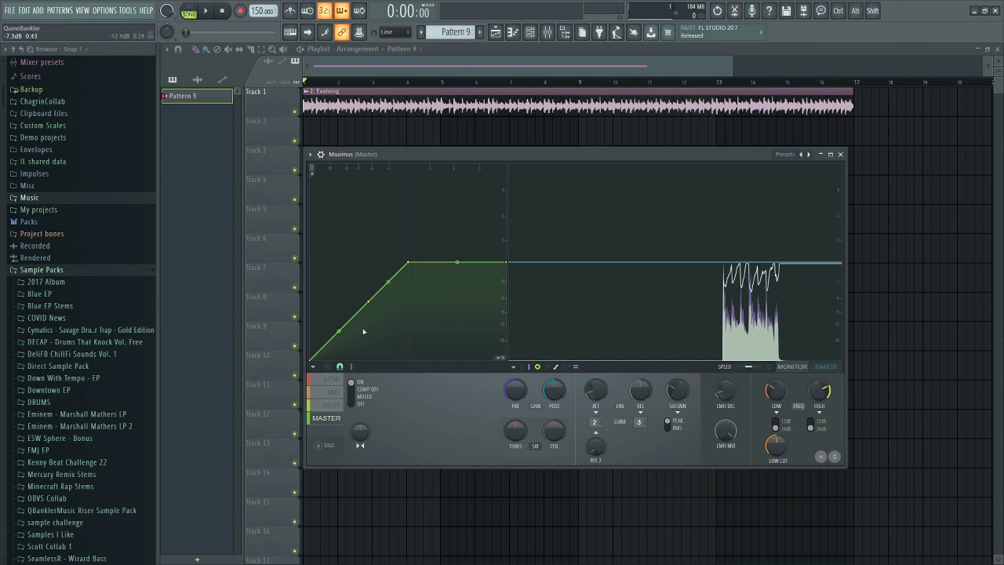
Lower the top knee, add two peaks near the curve's start, and give one segment a Half sine shape
{"action": "mouse_move", "coordinate": [408, 262]}
{"action": "left_mouse_down"}
{"action": "mouse_move", "coordinate": [409, 302]}
{"action": "mouse_move", "coordinate": [408, 281]}
{"action": "left_mouse_up"}
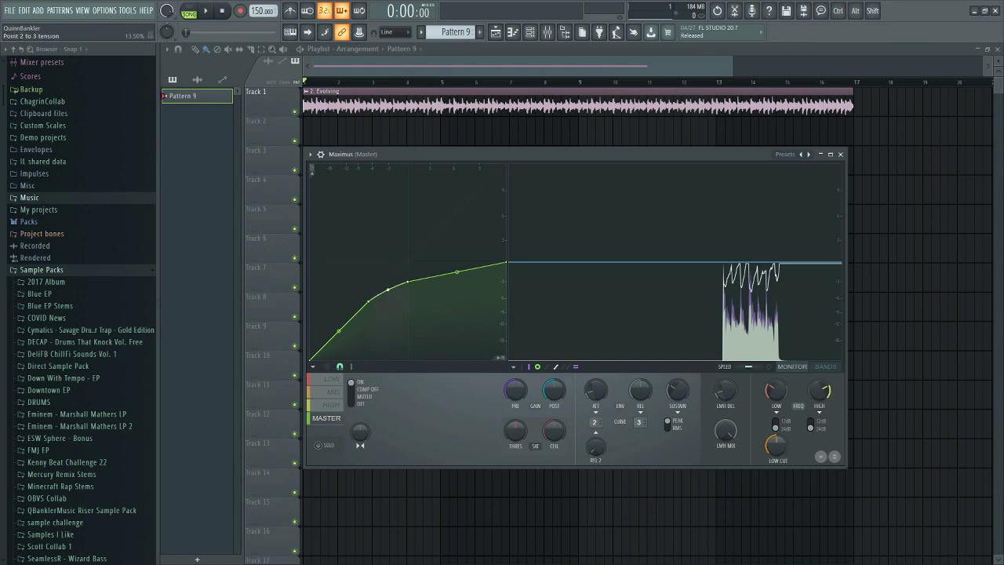
{"action": "right_click", "coordinate": [330, 342]}
{"action": "left_click_drag", "start_coordinate": [336, 330], "coordinate": [358, 271]}
{"action": "right_click", "coordinate": [360, 296]}
{"action": "right_click", "coordinate": [388, 323]}
{"action": "left_click_drag", "start_coordinate": [387, 323], "coordinate": [388, 262]}
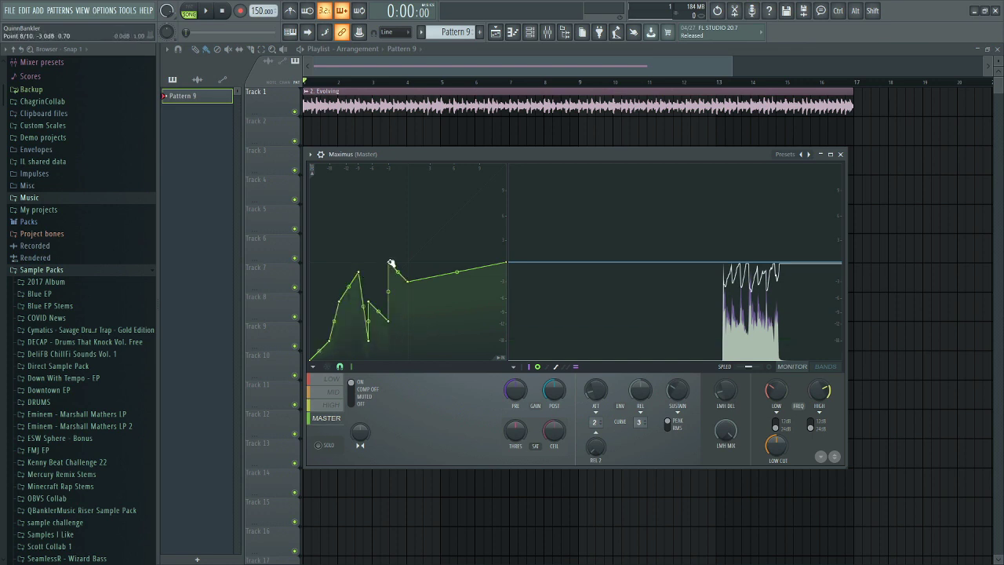
{"action": "right_click", "coordinate": [408, 283]}
{"action": "left_click", "coordinate": [434, 396]}
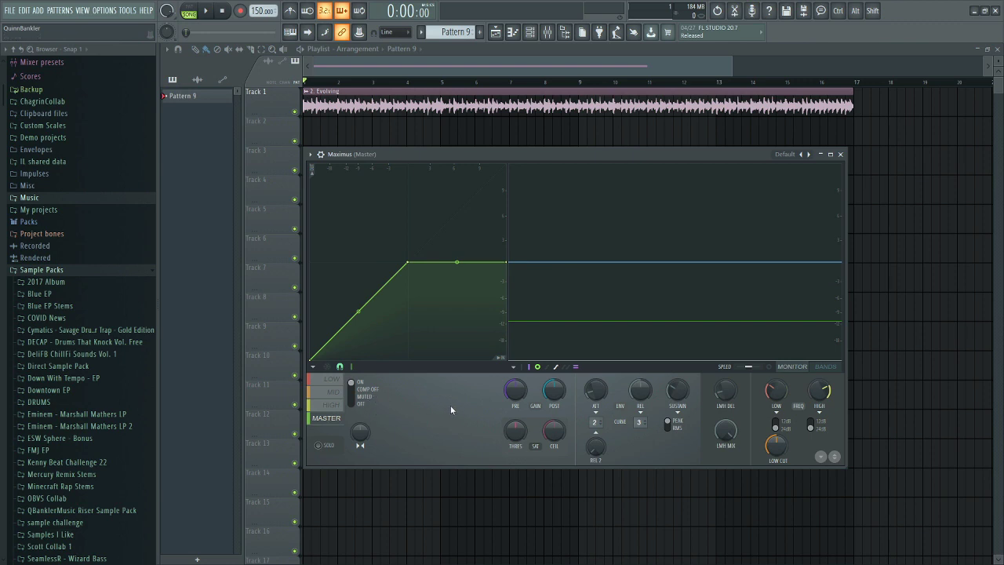
Switch the band's compression off and back on, then solo and unsolo the master band
{"action": "left_click", "coordinate": [353, 383]}
{"action": "left_click_drag", "start_coordinate": [354, 384], "coordinate": [356, 407]}
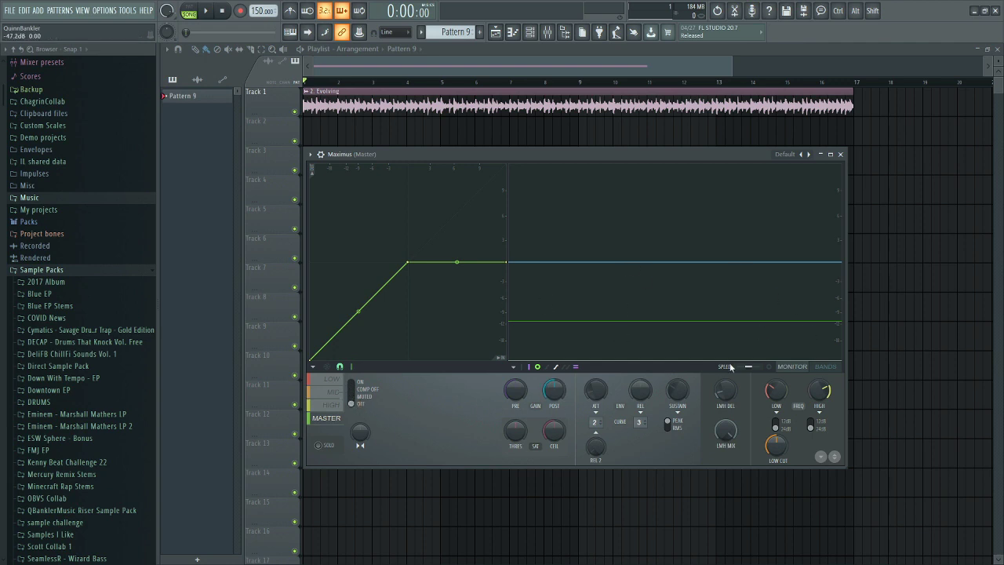
{"action": "left_click", "coordinate": [351, 400]}
{"action": "left_click", "coordinate": [328, 449]}
{"action": "left_click", "coordinate": [329, 449]}
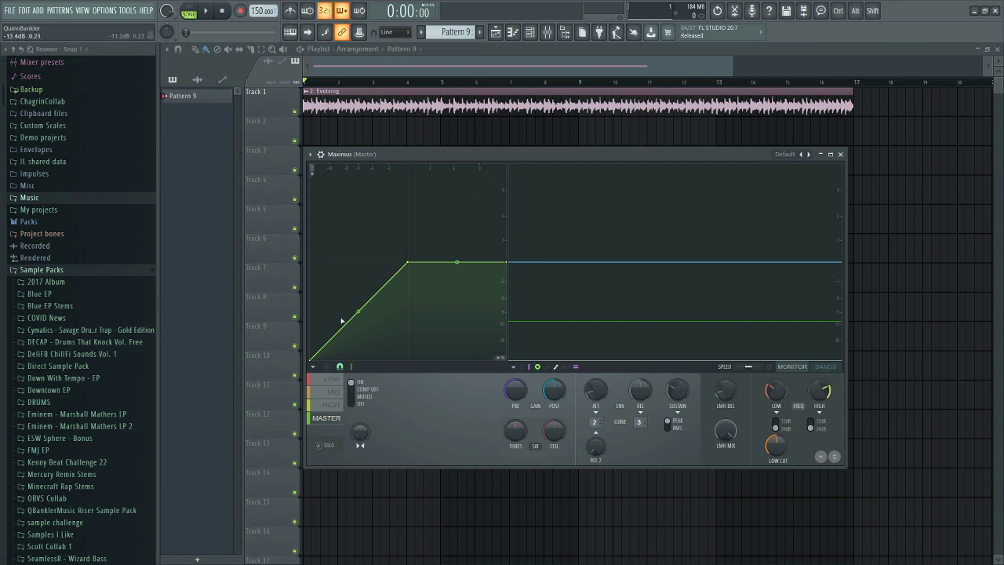
Add a point on the attack slope and a dip before the knee, then delete both
{"action": "right_click", "coordinate": [338, 293]}
{"action": "right_click", "coordinate": [388, 320]}
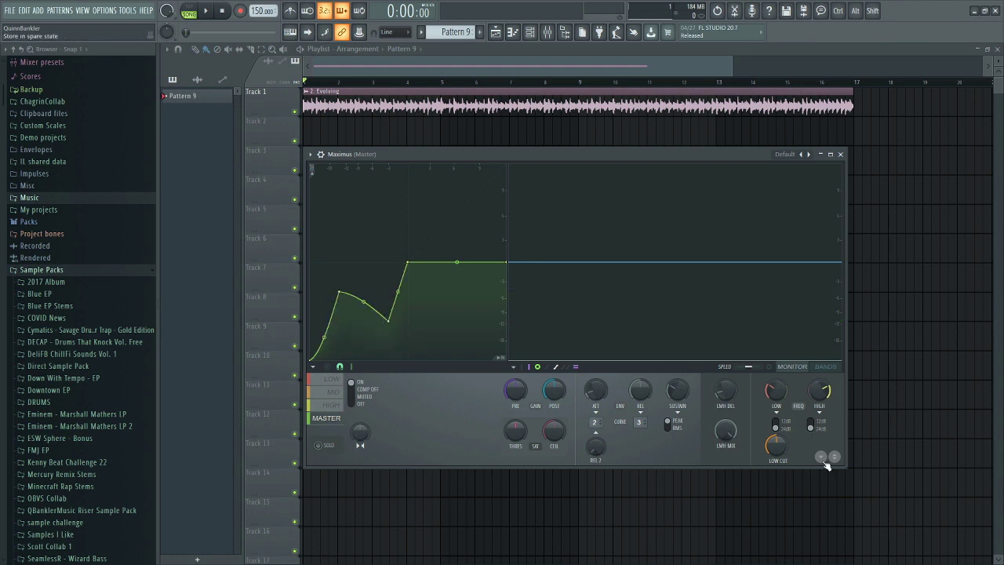
{"action": "right_click", "coordinate": [339, 291]}
{"action": "left_click", "coordinate": [357, 307]}
{"action": "right_click", "coordinate": [390, 322]}
{"action": "left_click", "coordinate": [407, 337]}
Flip between the A/B curve versions, ending on the plain rising ramp
{"action": "left_click", "coordinate": [835, 456]}
{"action": "left_click", "coordinate": [835, 457]}
{"action": "left_click", "coordinate": [837, 458]}
{"action": "left_click", "coordinate": [836, 458]}
{"action": "left_click", "coordinate": [836, 458]}
{"action": "left_click", "coordinate": [837, 459]}
{"action": "left_click", "coordinate": [836, 458]}
{"action": "left_click", "coordinate": [836, 458]}
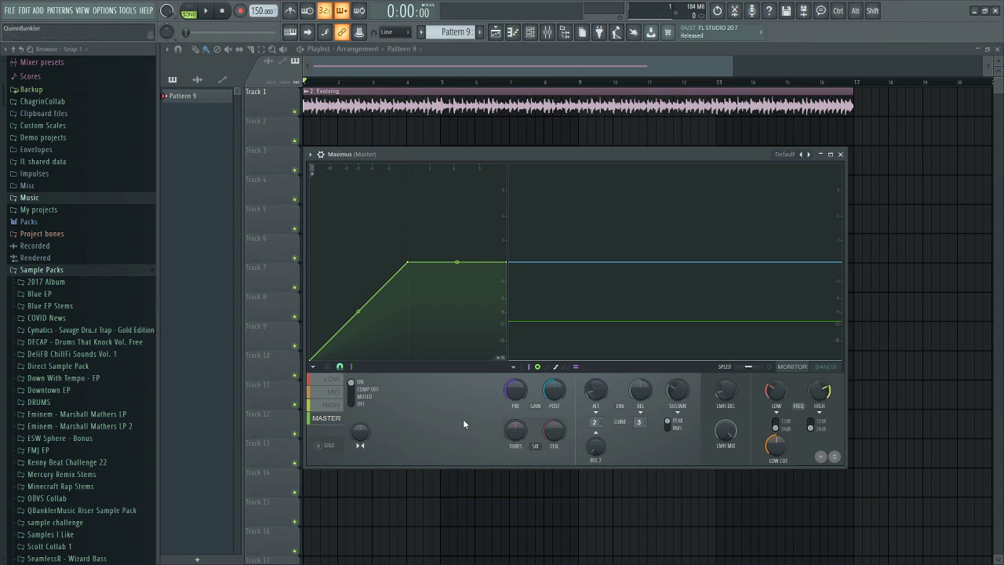
Try new PRE gain and a 60% soft saturation threshold, resetting both to defaults
{"action": "scroll", "coordinate": [514, 396], "scroll_direction": "down", "scroll_amount": 5}
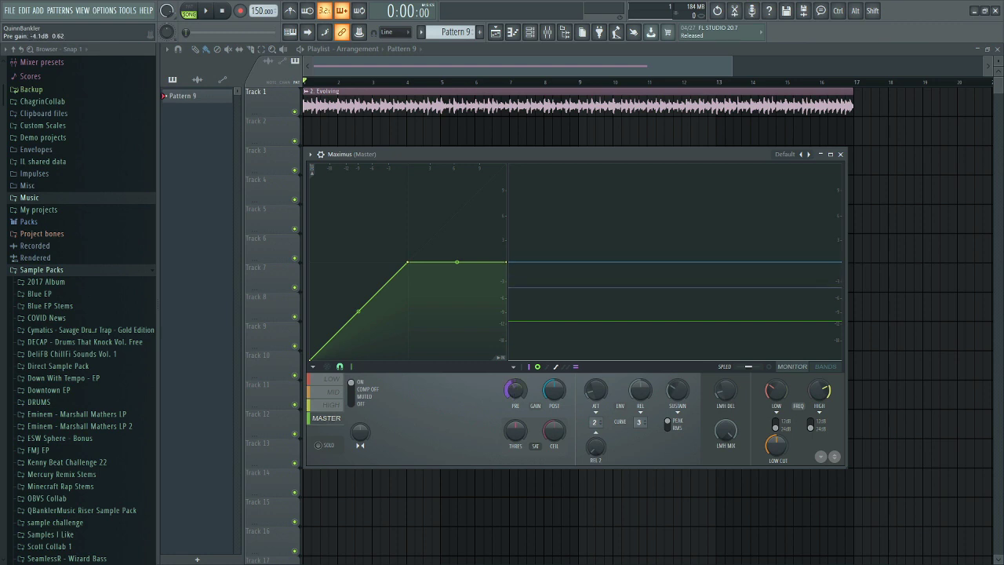
{"action": "right_click", "coordinate": [514, 396]}
{"action": "left_click", "coordinate": [526, 397]}
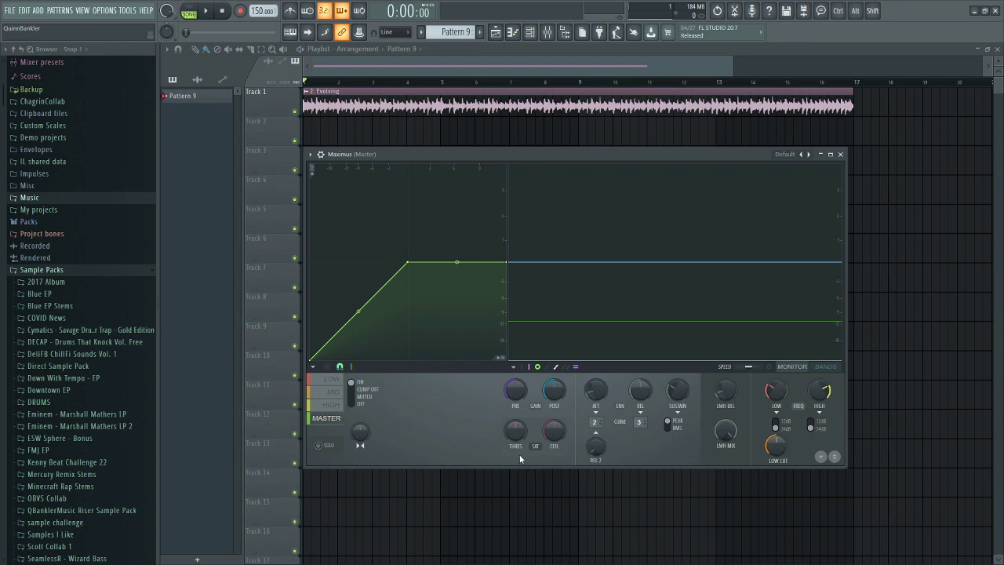
{"action": "left_click_drag", "start_coordinate": [518, 436], "coordinate": [518, 416]}
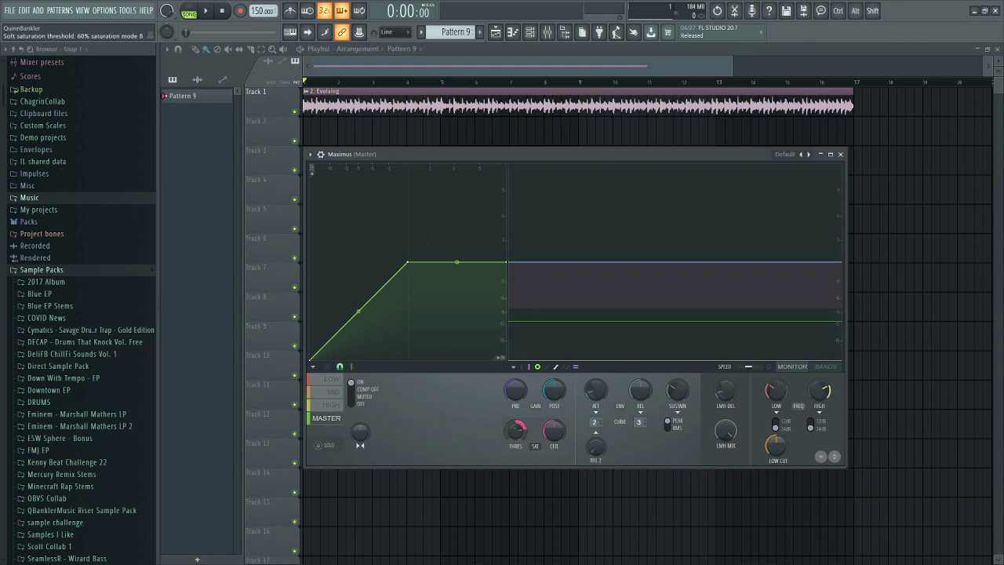
{"action": "right_click", "coordinate": [516, 430]}
{"action": "left_click", "coordinate": [541, 412]}
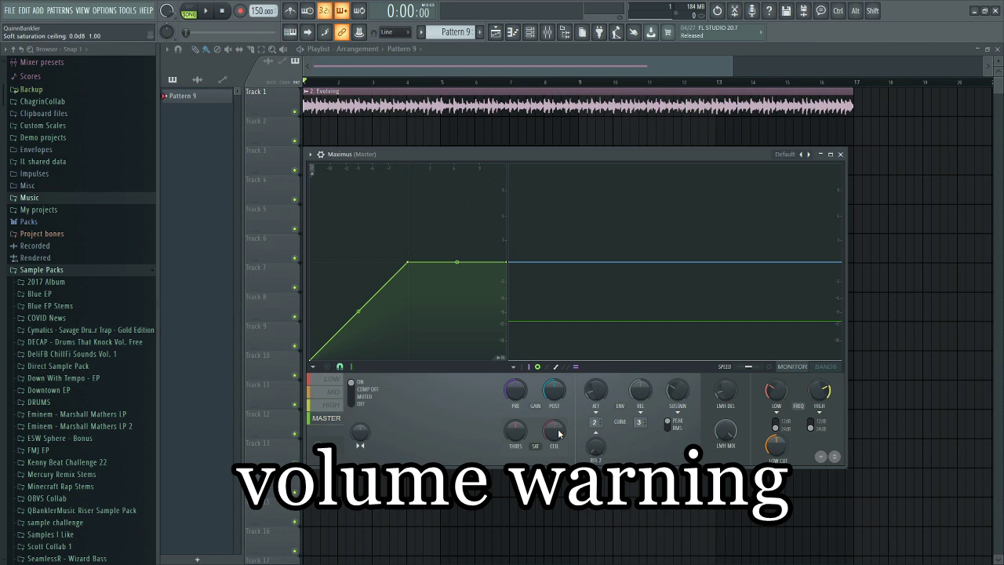
Lower the output ceiling to -28.5 dB while the song plays, then stop playback
{"action": "key", "text": "space"}
{"action": "left_click_drag", "start_coordinate": [558, 433], "coordinate": [559, 538]}
{"action": "key", "text": "space"}
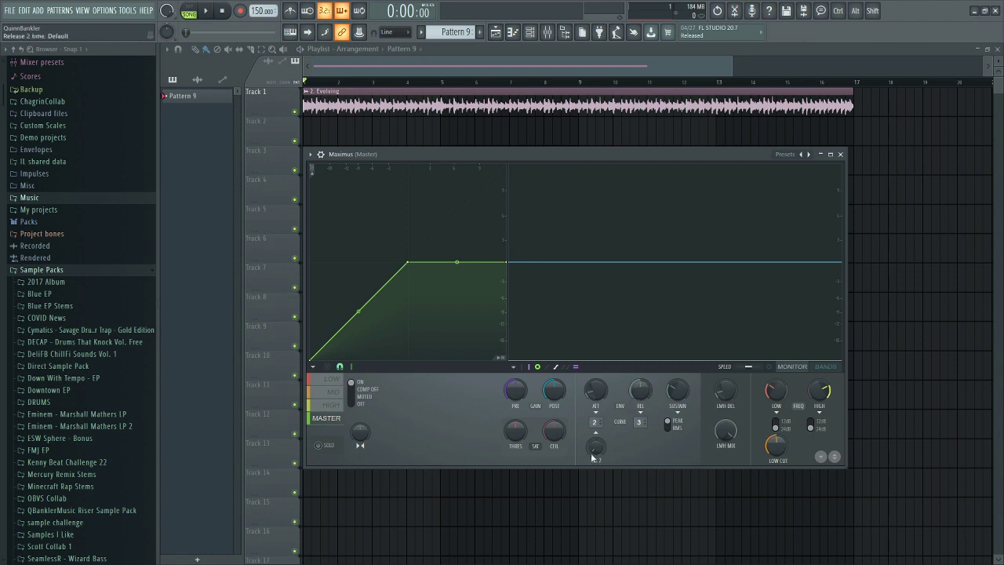
{"action": "mouse_move", "coordinate": [358, 311]}
{"action": "left_mouse_down"}
{"action": "mouse_move", "coordinate": [357, 272]}
{"action": "mouse_move", "coordinate": [357, 312]}
{"action": "left_mouse_up"}
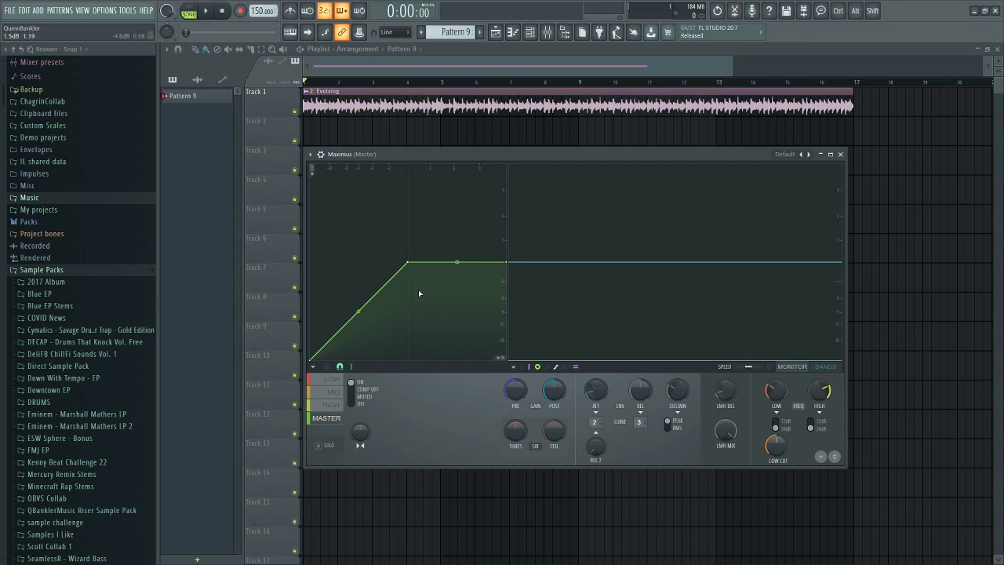
{"action": "left_click", "coordinate": [338, 381]}
{"action": "left_click", "coordinate": [339, 391]}
{"action": "left_click", "coordinate": [340, 403]}
{"action": "left_click", "coordinate": [332, 380]}
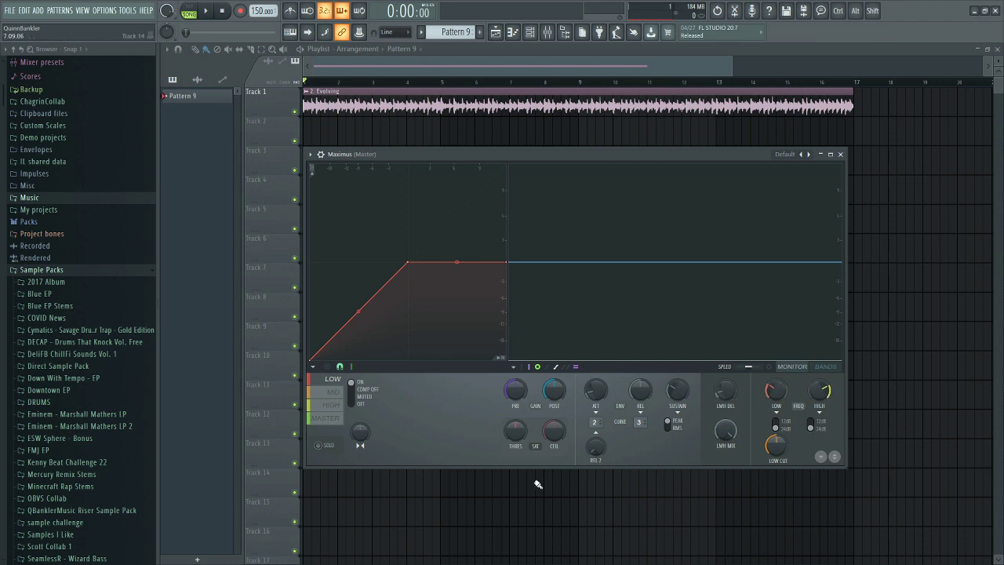
{"action": "left_click", "coordinate": [334, 392]}
{"action": "left_click", "coordinate": [333, 405]}
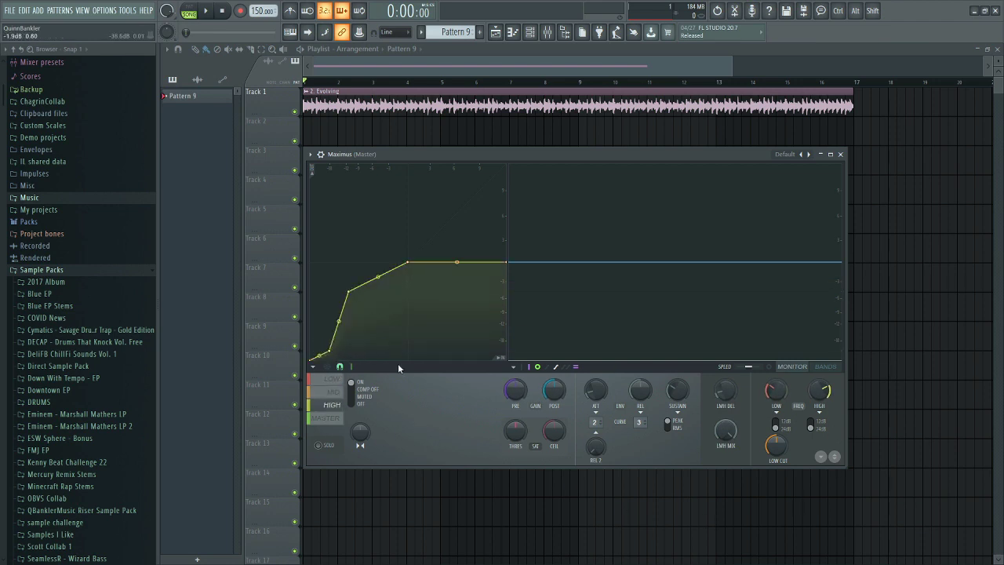
{"action": "left_click", "coordinate": [328, 422]}
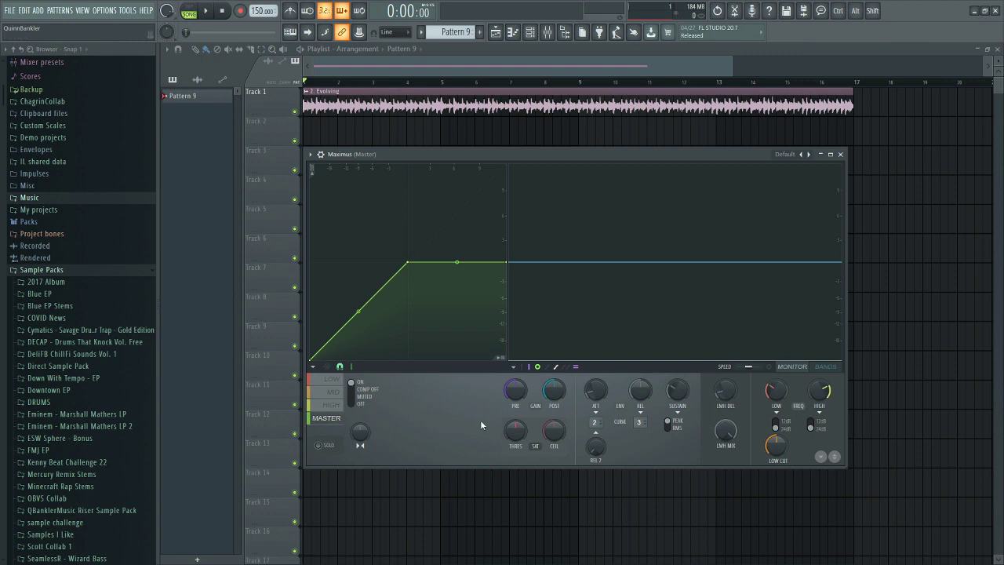
In the BANDS view, shift the LOW and HIGH crossover frequencies and set LOW CUT to 80 Hz
{"action": "left_click", "coordinate": [825, 366]}
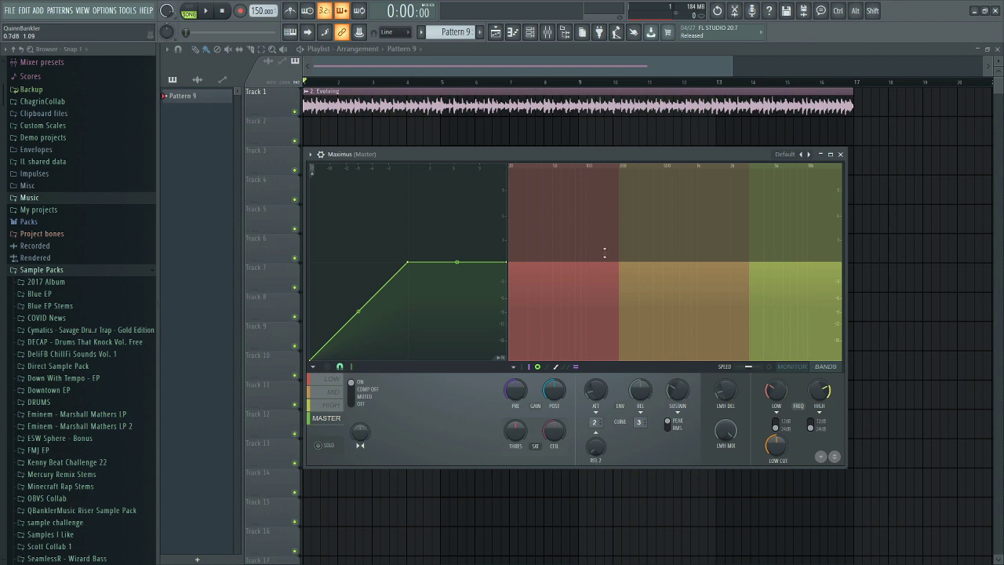
{"action": "scroll", "coordinate": [782, 390], "scroll_direction": "up", "scroll_amount": 8}
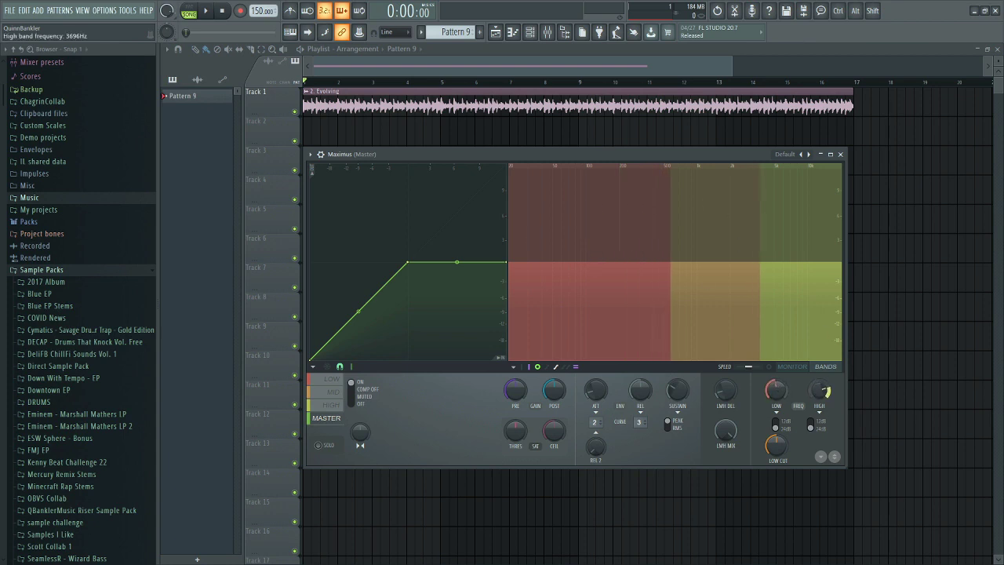
{"action": "scroll", "coordinate": [775, 390], "scroll_direction": "down", "scroll_amount": 3}
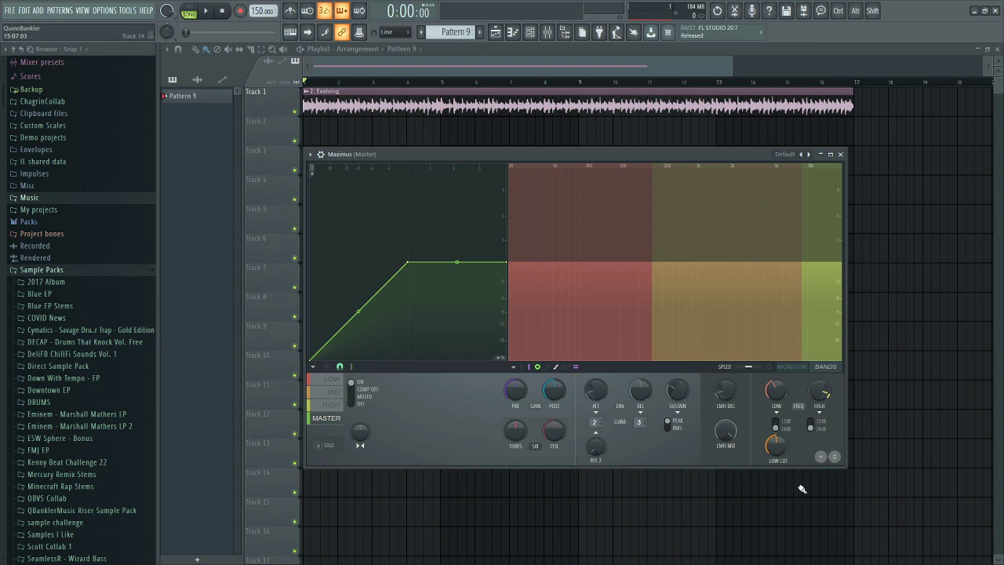
{"action": "scroll", "coordinate": [785, 459], "scroll_direction": "up", "scroll_amount": 1}
{"action": "scroll", "coordinate": [775, 445], "scroll_direction": "up", "scroll_amount": 3}
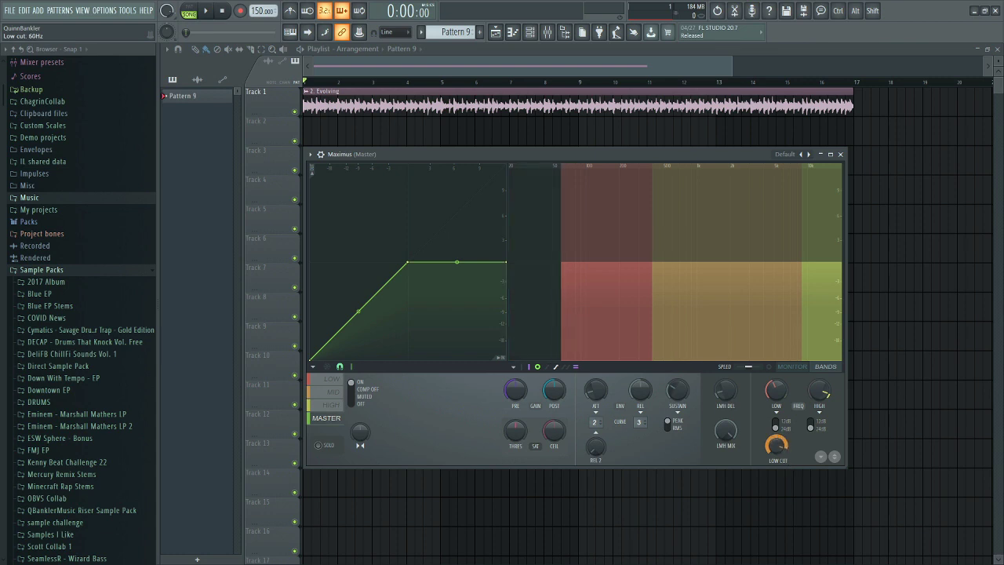
{"action": "scroll", "coordinate": [775, 444], "scroll_direction": "down", "scroll_amount": 4}
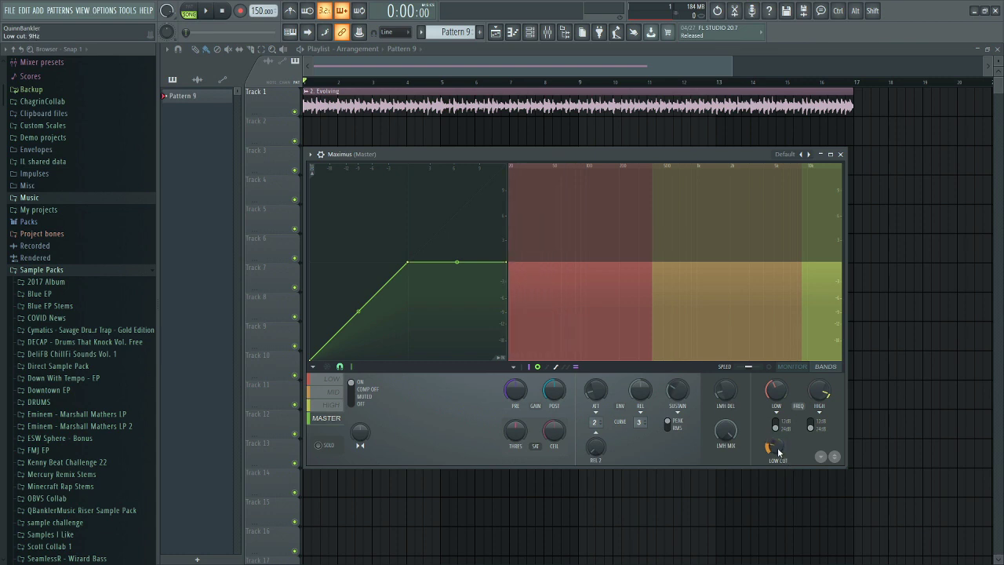
{"action": "scroll", "coordinate": [775, 444], "scroll_direction": "up", "scroll_amount": 1}
{"action": "scroll", "coordinate": [775, 444], "scroll_direction": "up", "scroll_amount": 1}
{"action": "scroll", "coordinate": [776, 445], "scroll_direction": "down", "scroll_amount": 5}
{"action": "scroll", "coordinate": [778, 446], "scroll_direction": "up", "scroll_amount": 8}
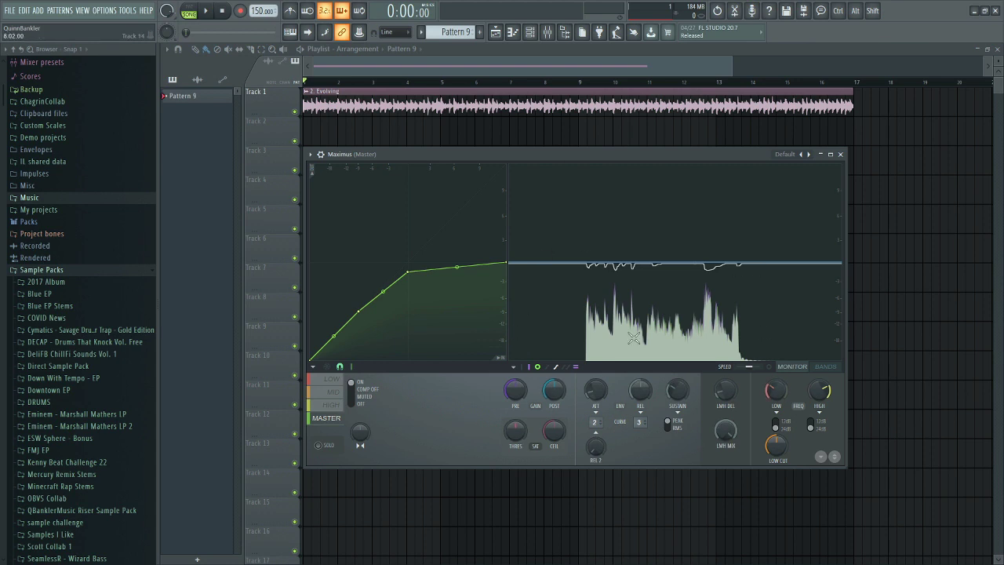
Hide the main input peaks and try the band output peaks and band analysis envelope
{"action": "left_click", "coordinate": [530, 367]}
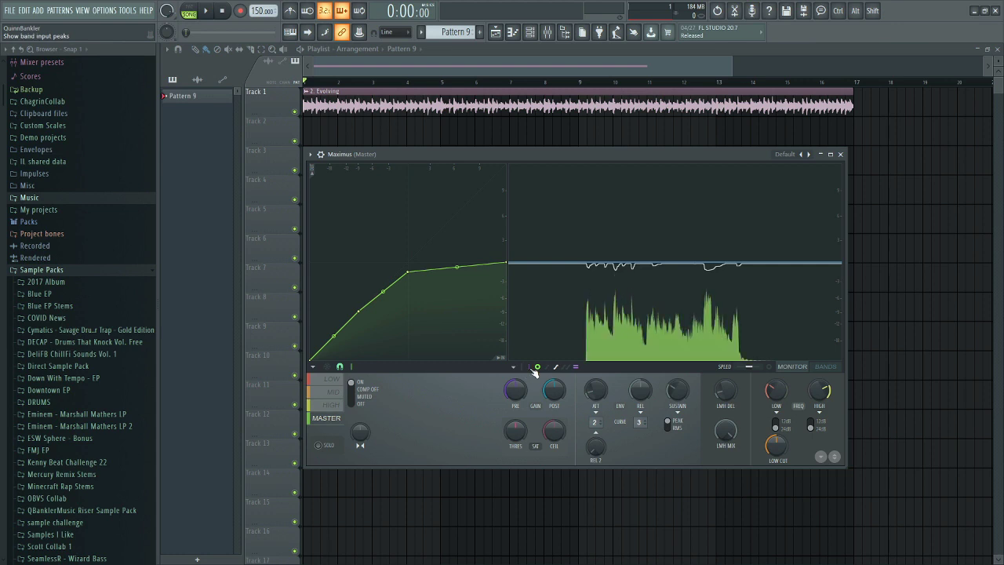
{"action": "left_click", "coordinate": [541, 369]}
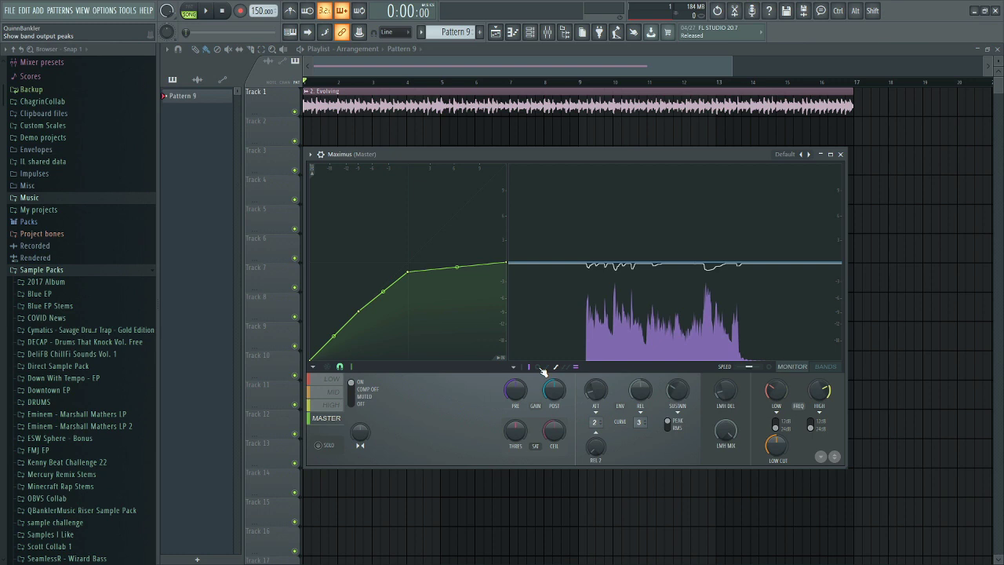
{"action": "left_click", "coordinate": [539, 368]}
{"action": "left_click", "coordinate": [554, 369]}
{"action": "left_click", "coordinate": [554, 369]}
Toggle the band gain envelope, all-band gain envelopes and band level markers
{"action": "left_click", "coordinate": [559, 369]}
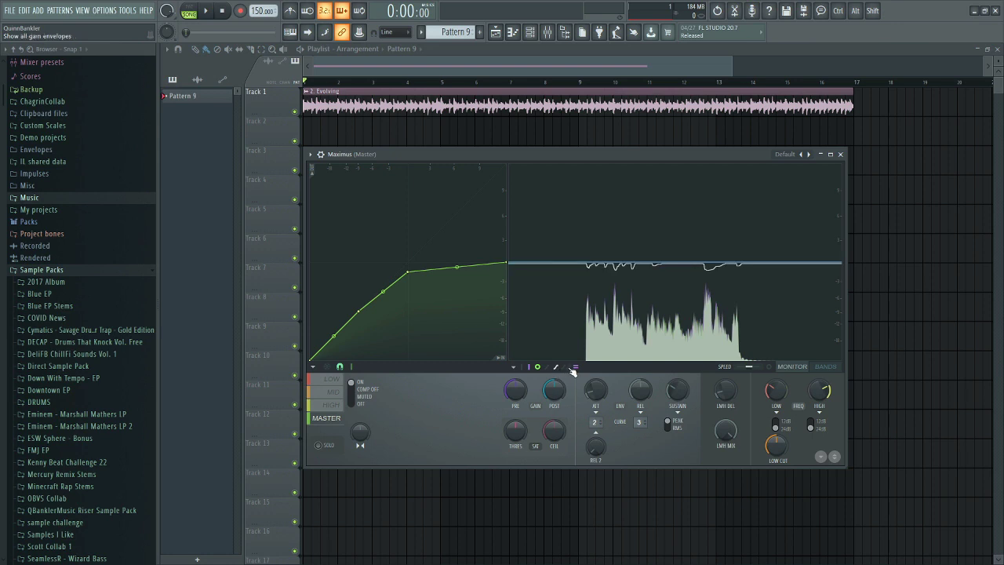
{"action": "left_click", "coordinate": [569, 369]}
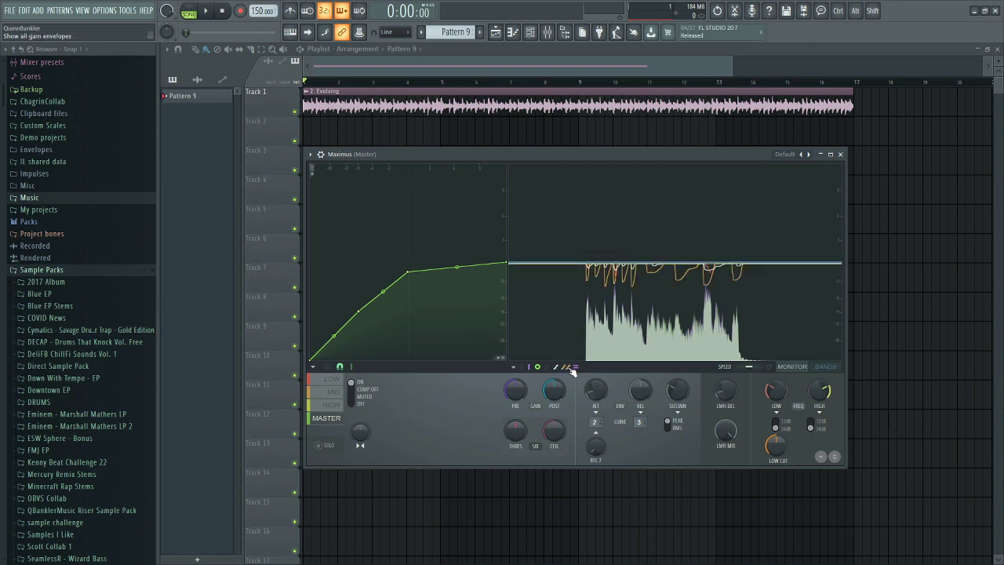
{"action": "left_click", "coordinate": [571, 370]}
{"action": "left_click", "coordinate": [580, 368]}
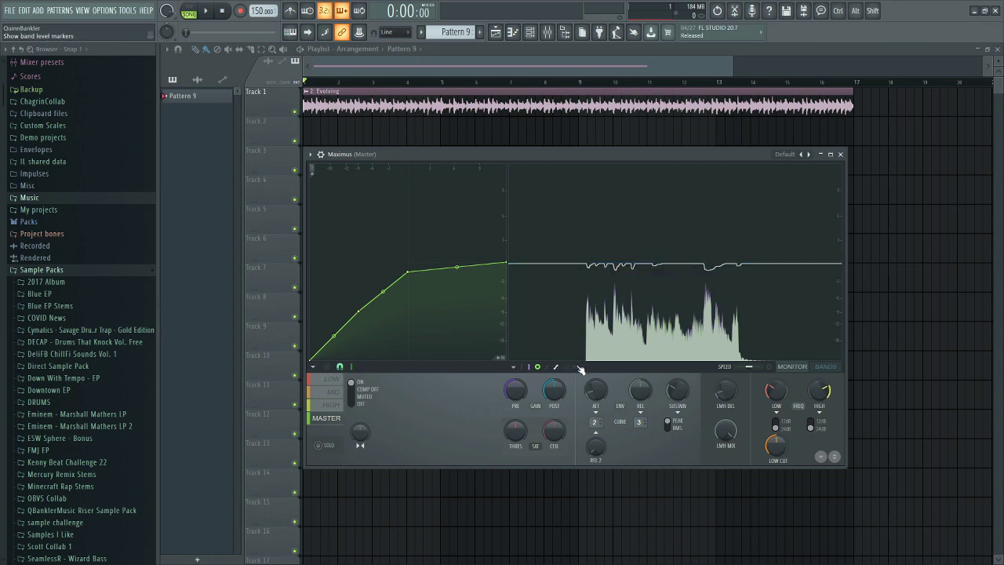
{"action": "left_click", "coordinate": [580, 368]}
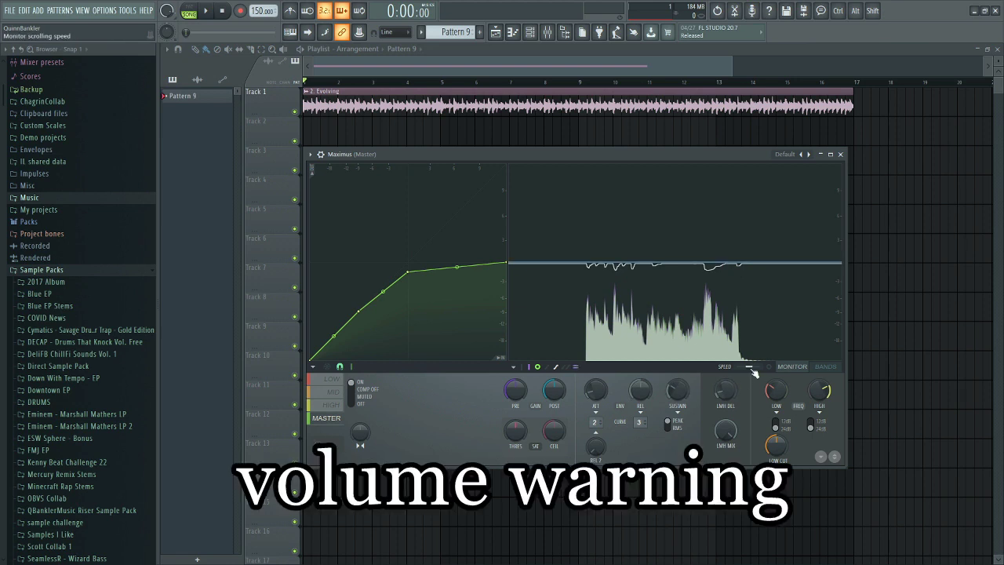
Speed up the monitor scrolling and briefly play the song with the output spectrogram shown
{"action": "left_click_drag", "start_coordinate": [753, 372], "coordinate": [764, 369]}
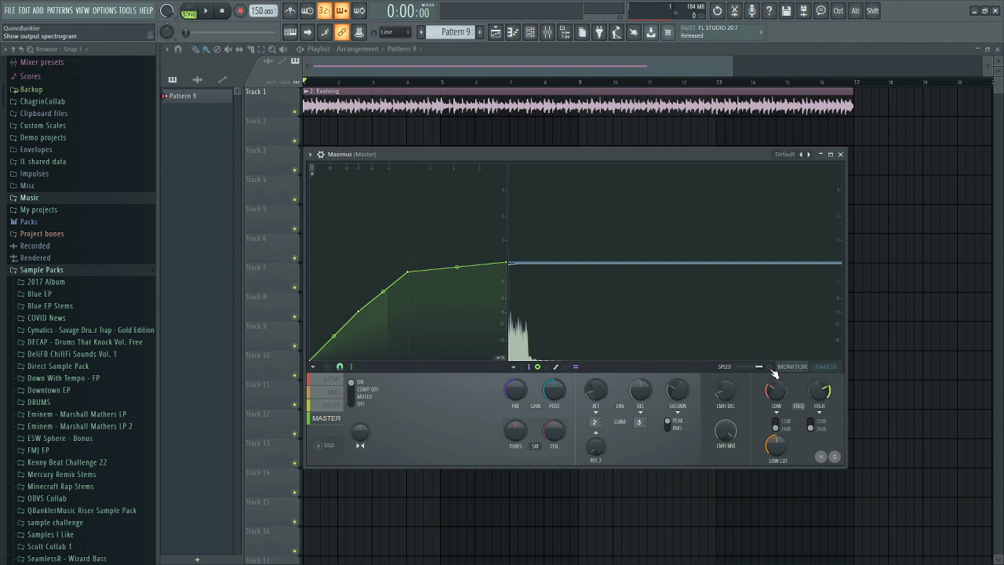
{"action": "left_click", "coordinate": [770, 368]}
{"action": "key", "text": "space"}
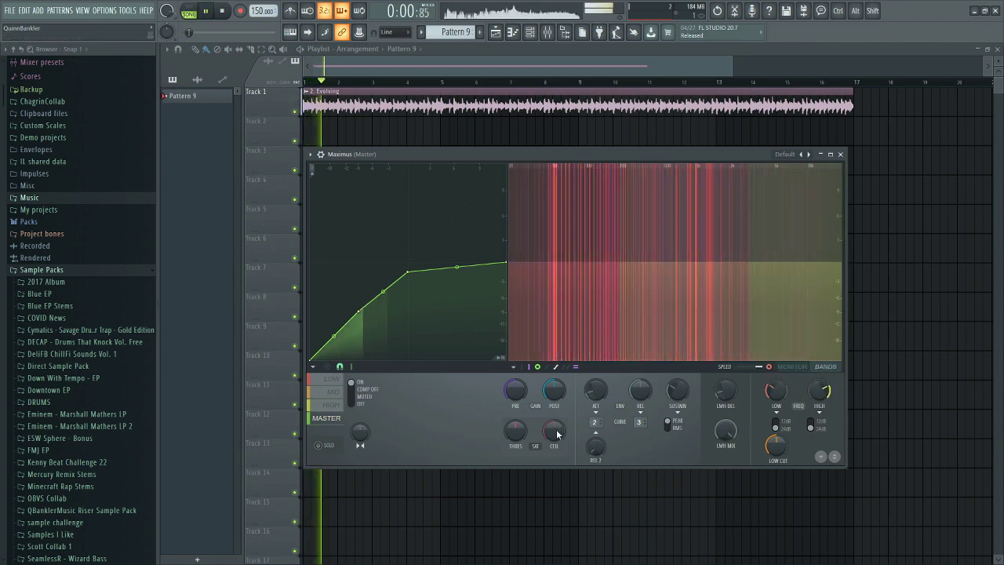
{"action": "key", "text": "space"}
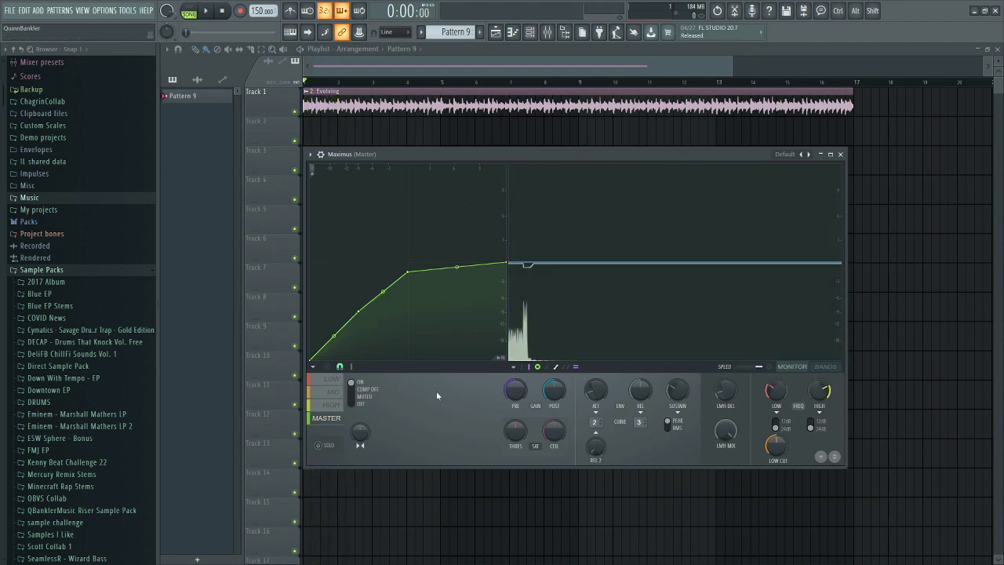